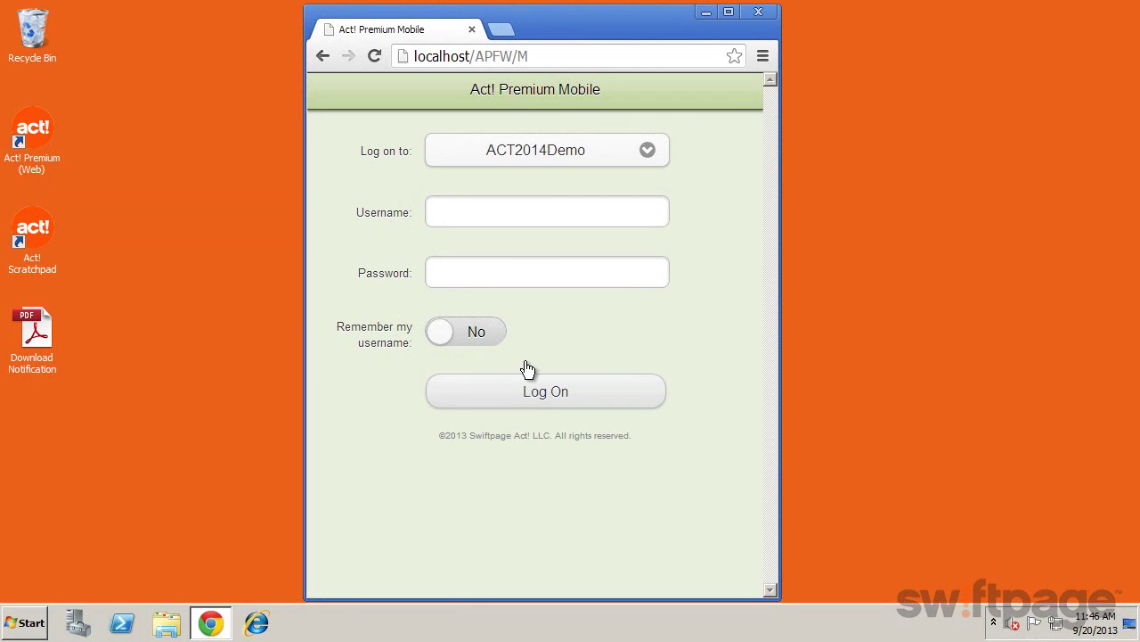
Step: Log on to the ACT2014Demo database using the saved username suggestion
left_click(527, 209)
left_click(515, 237)
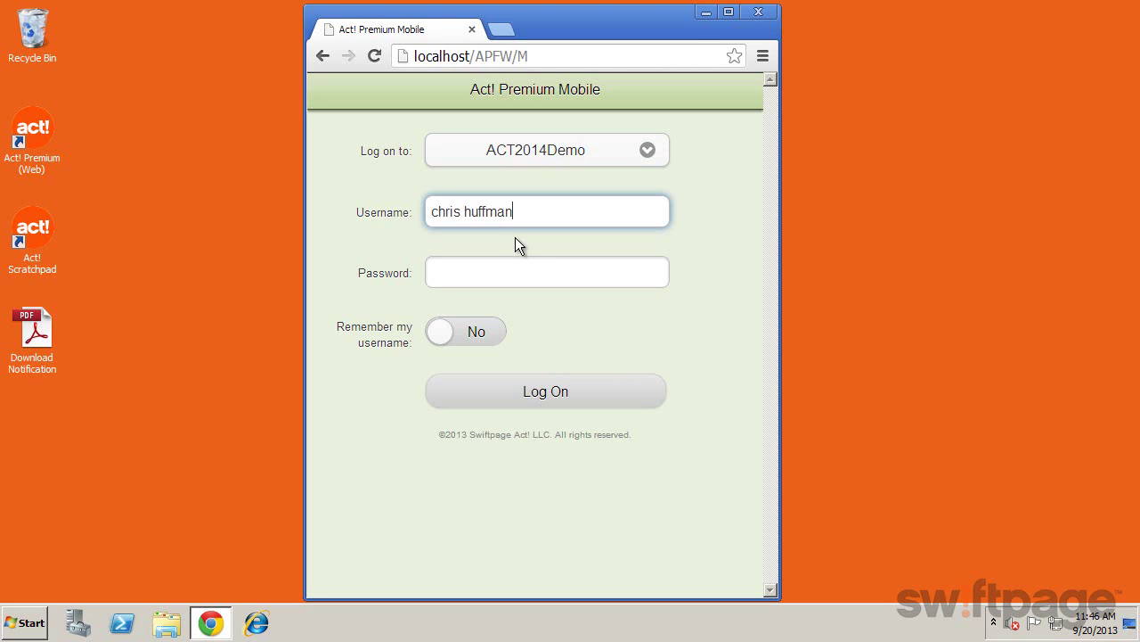
left_click(550, 409)
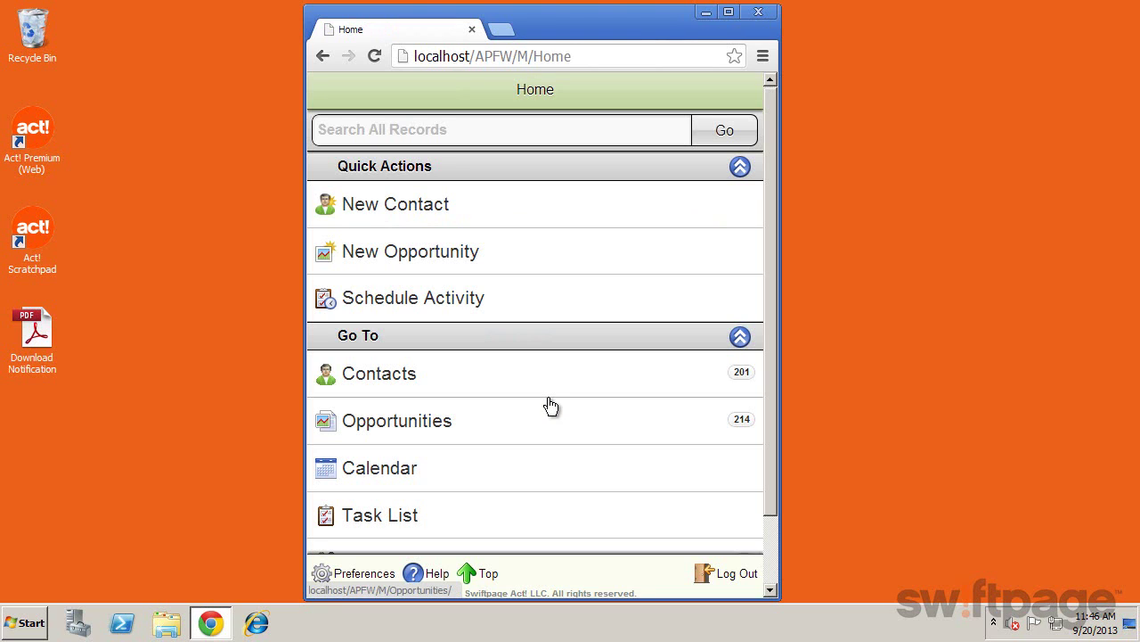
left_click(546, 135)
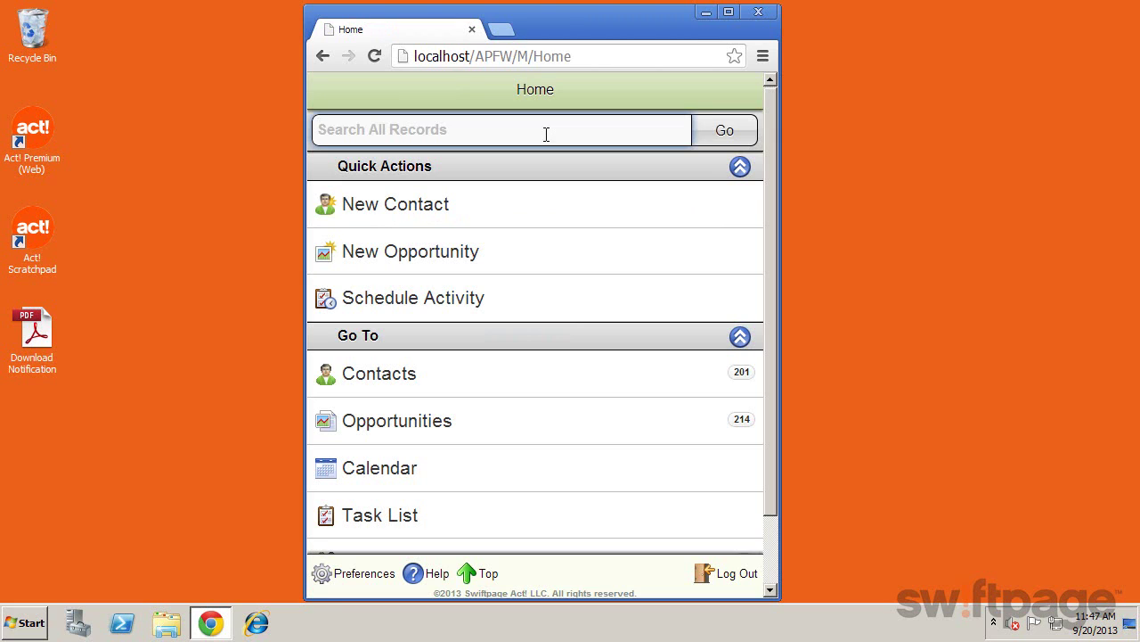
Step: Search all records for 'report', view the 'Jim is the manager…' note's General details, and return Home
left_click(546, 134)
type("report")
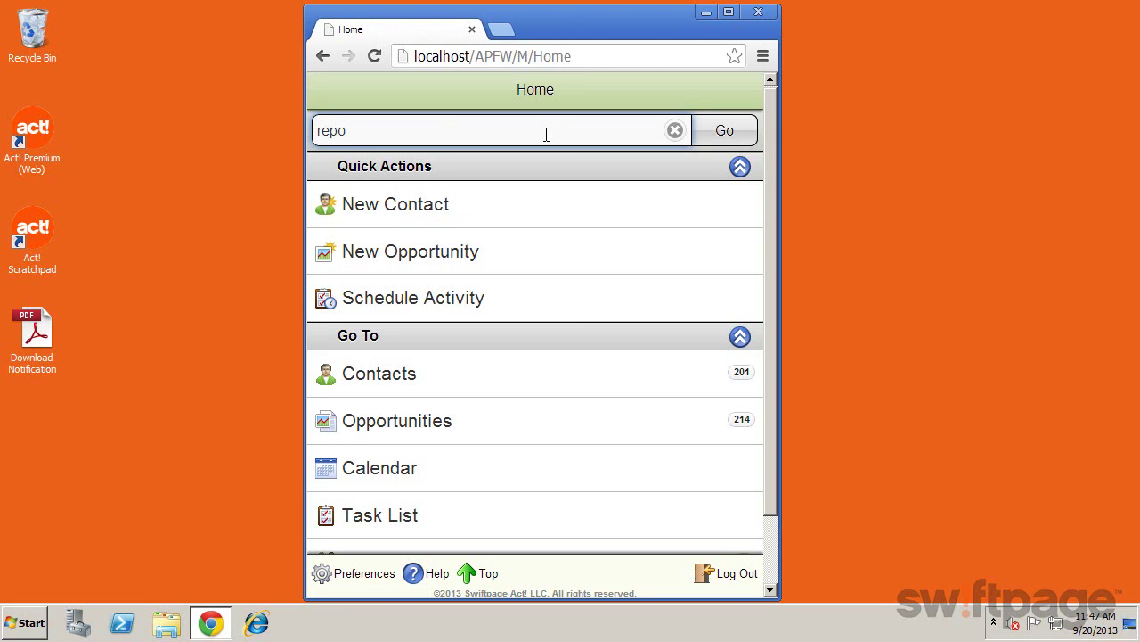
left_click(707, 131)
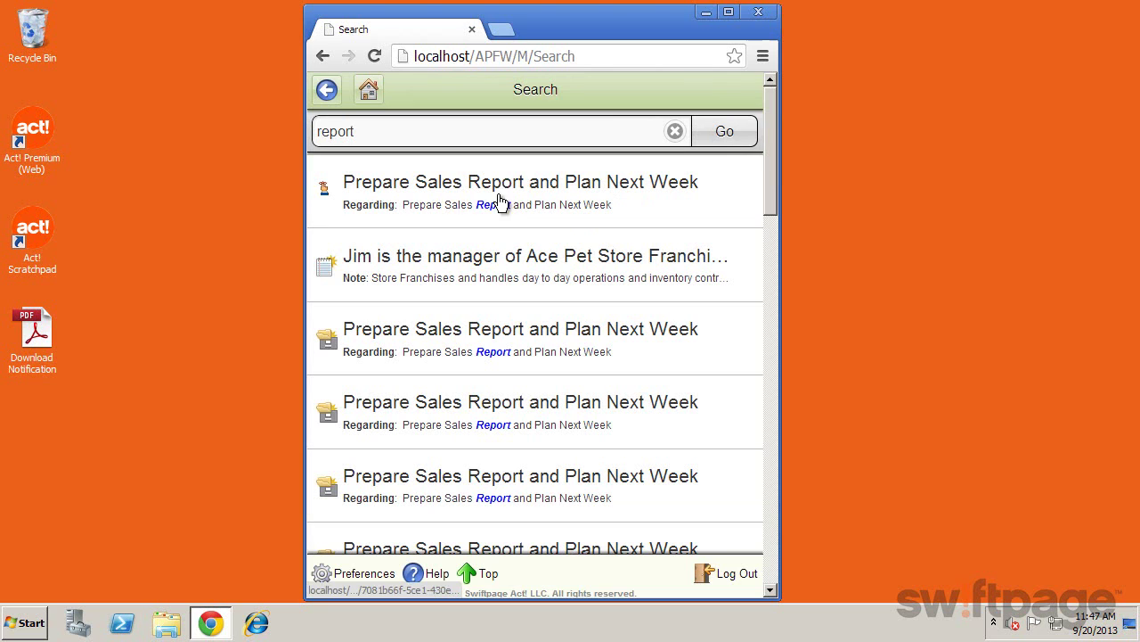
left_click(481, 267)
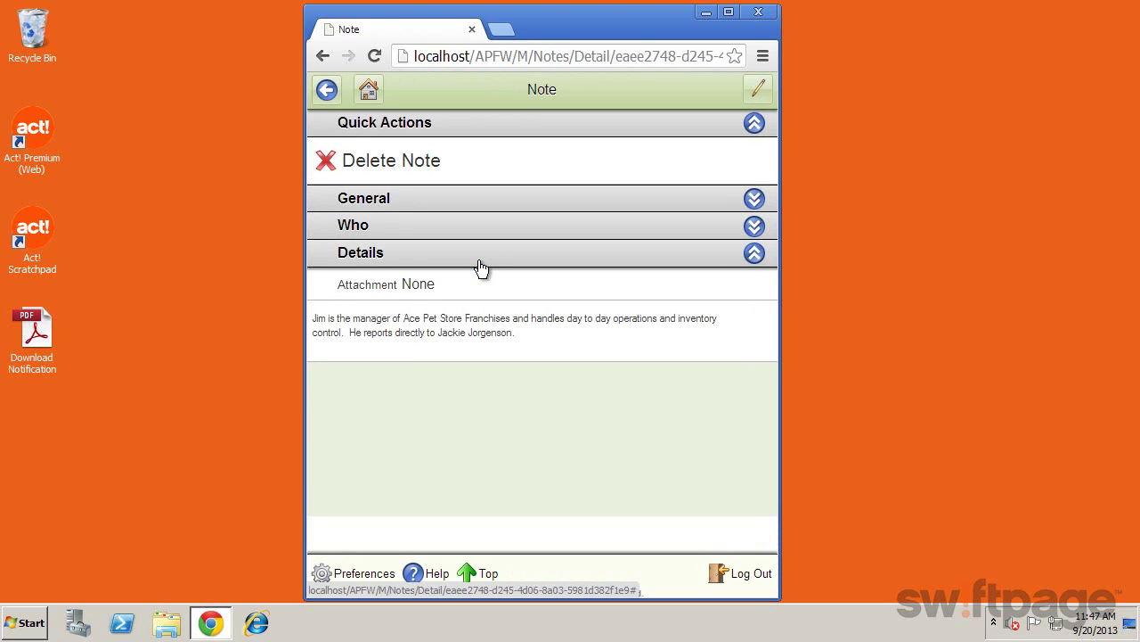
left_click(500, 215)
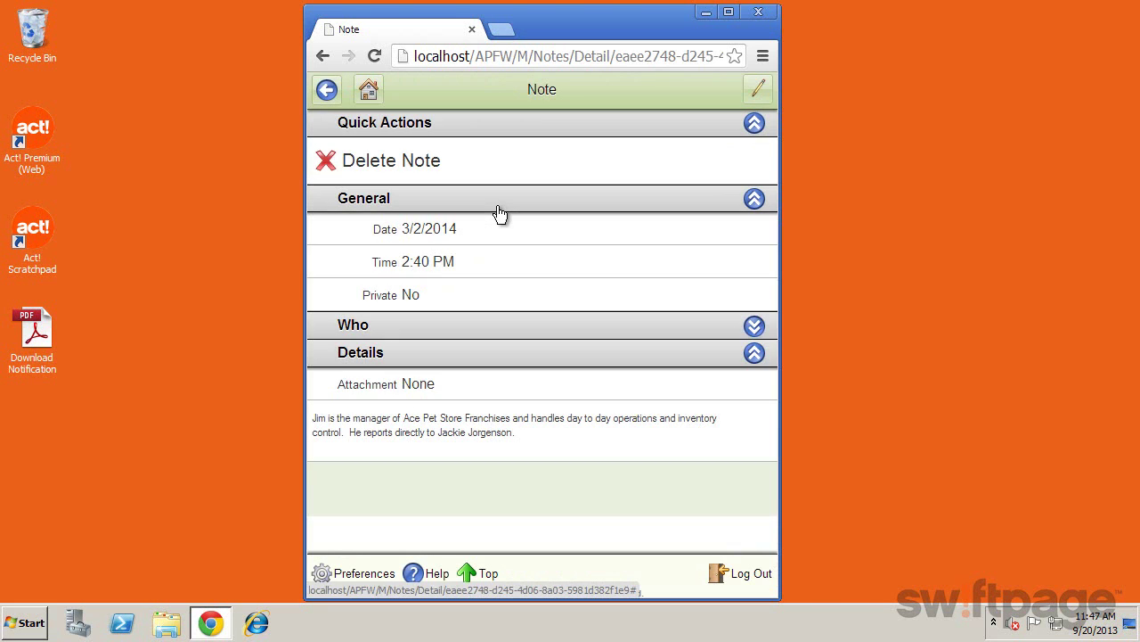
left_click(370, 91)
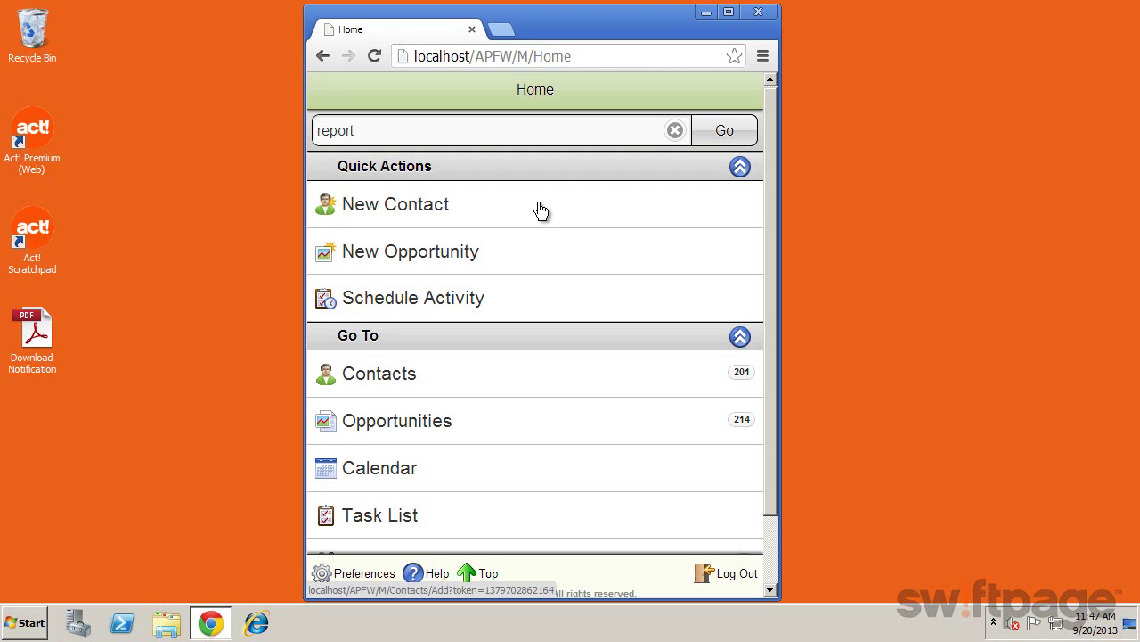
Step: Collapse Quick Actions on the Home page so Groups (29) and Companies (33) show
left_click(740, 167)
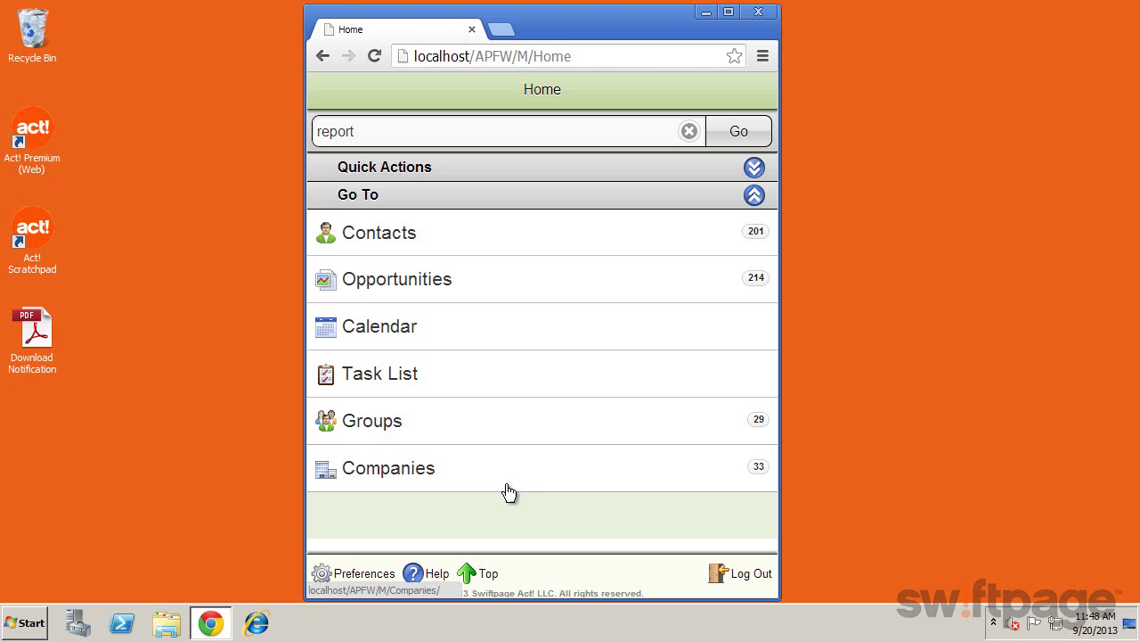
Step: Search Contacts by the contact's first name and open the Yellow Jersey Bikes contact
left_click(523, 244)
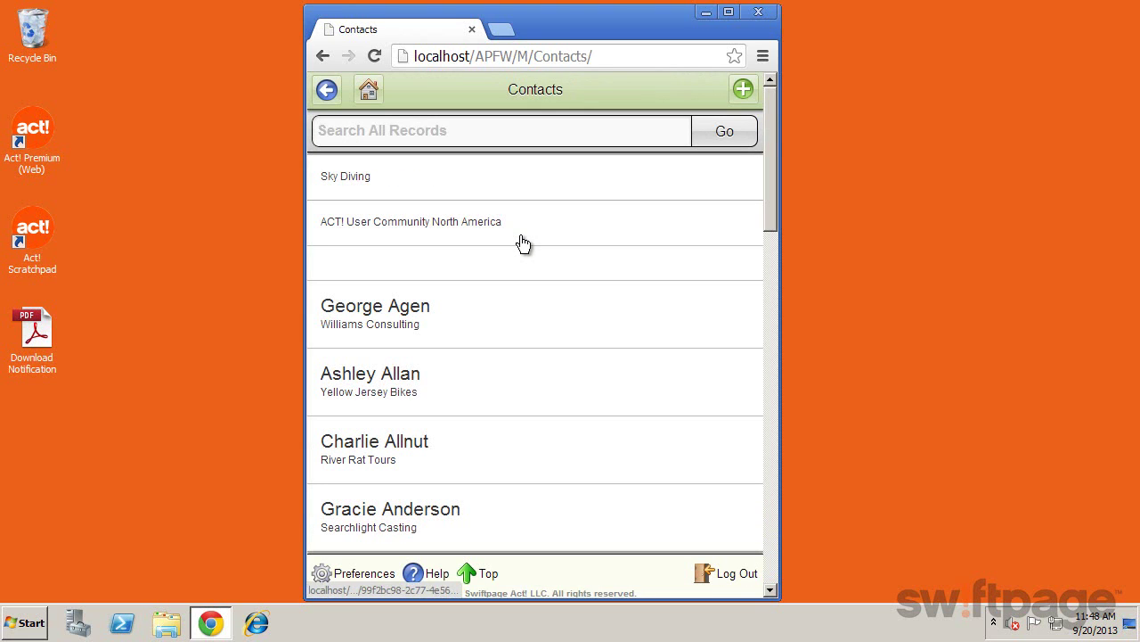
left_click(513, 134)
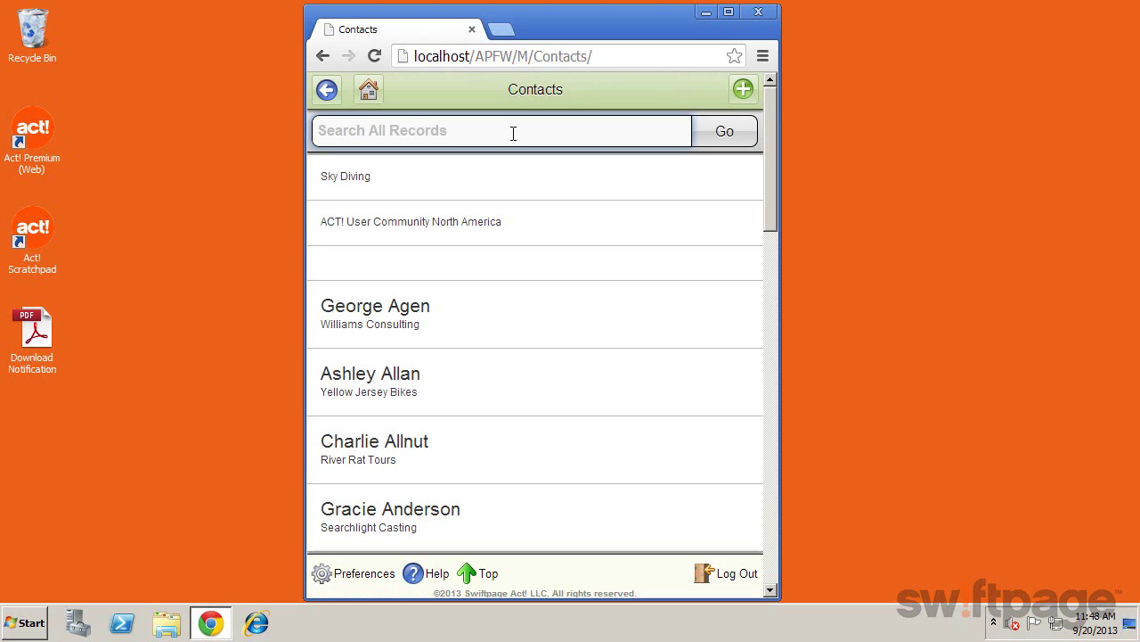
type("lance")
key("Return")
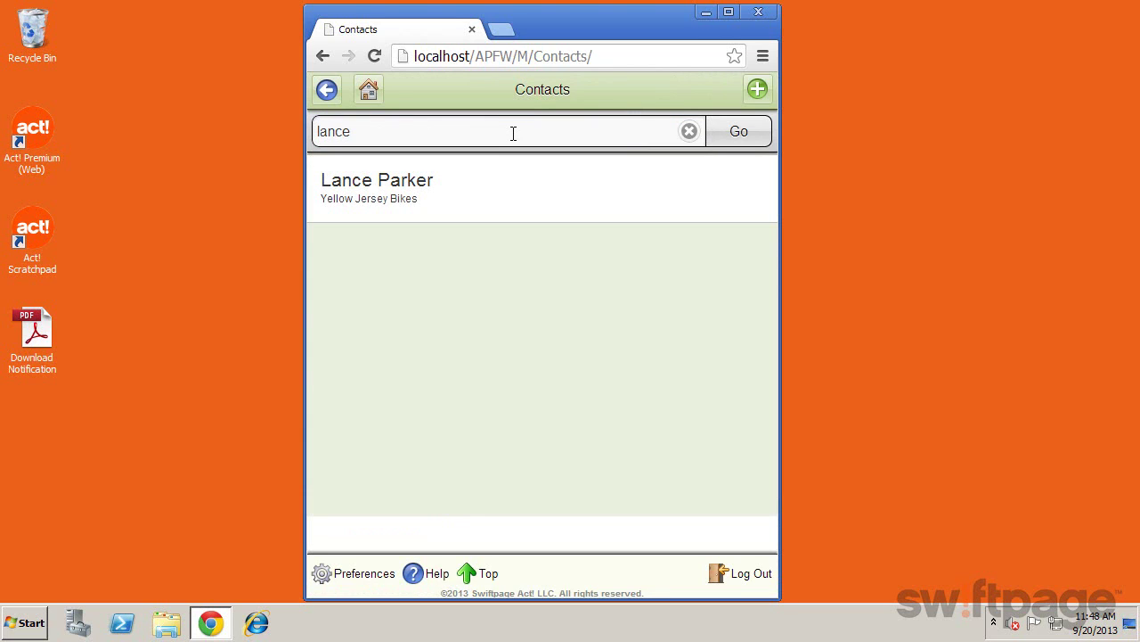
left_click(486, 186)
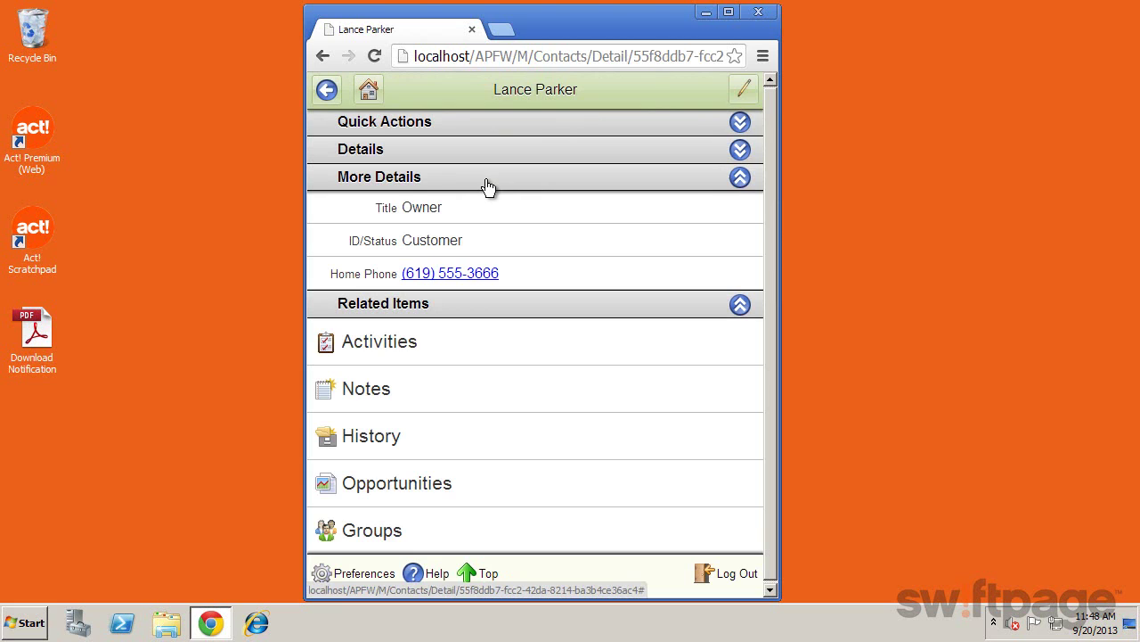
Step: Expand the contact's Quick Actions and Details to show company, phones and address
left_click(739, 124)
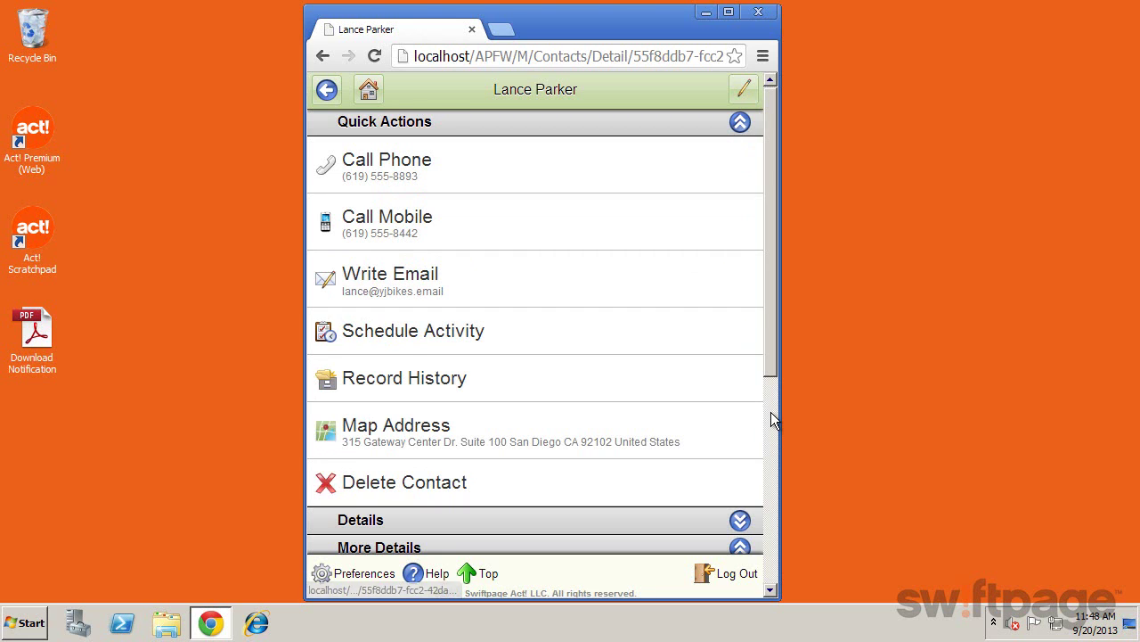
left_click(772, 419)
left_click(738, 147)
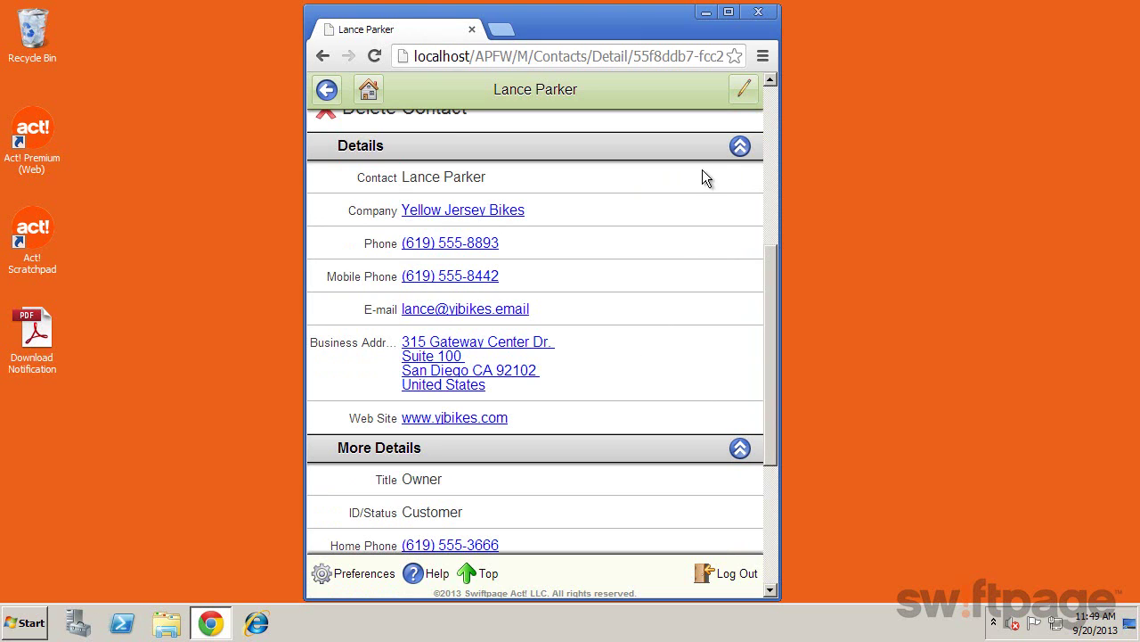
Step: Open the contact for editing, cancel without changes, and return to the Home page
left_click(745, 93)
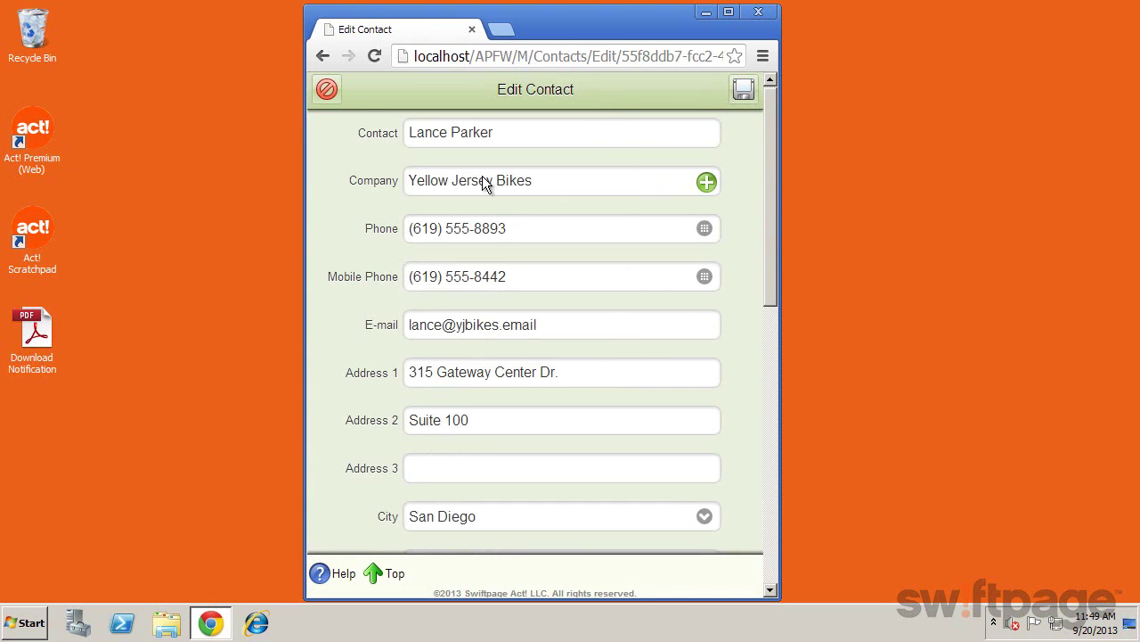
left_click(327, 89)
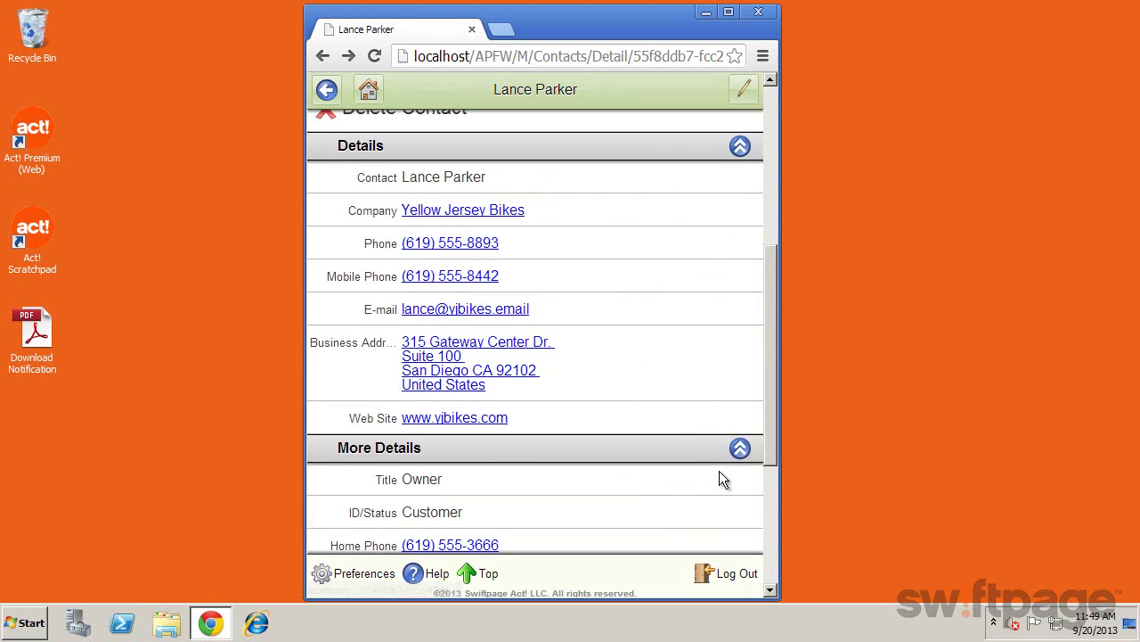
scroll(764, 501, "down", 3)
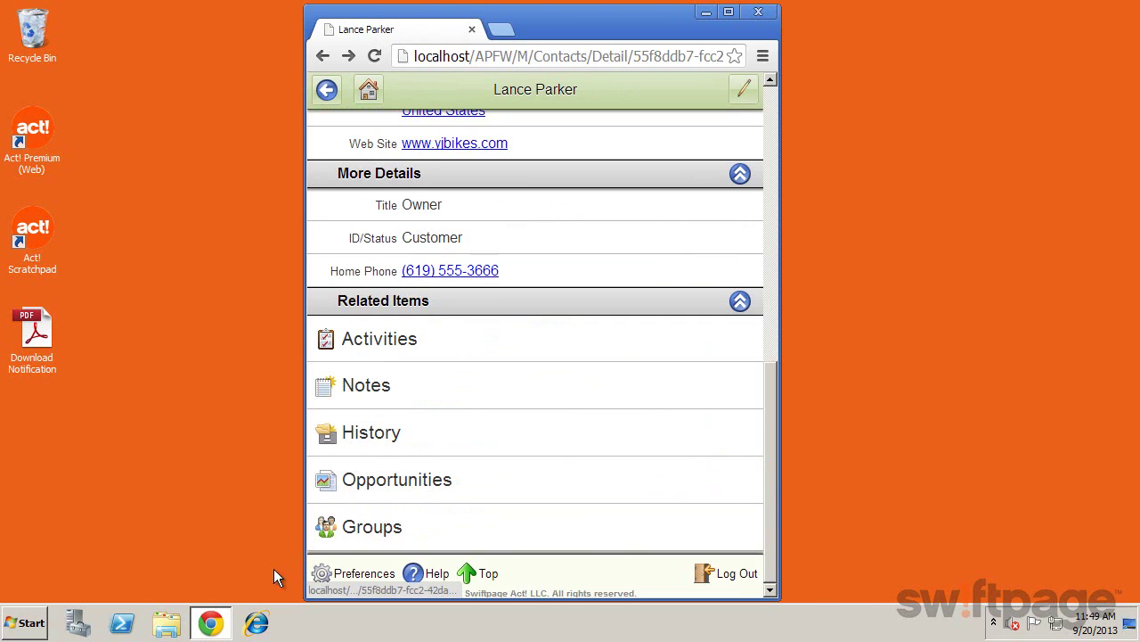
left_click(468, 571)
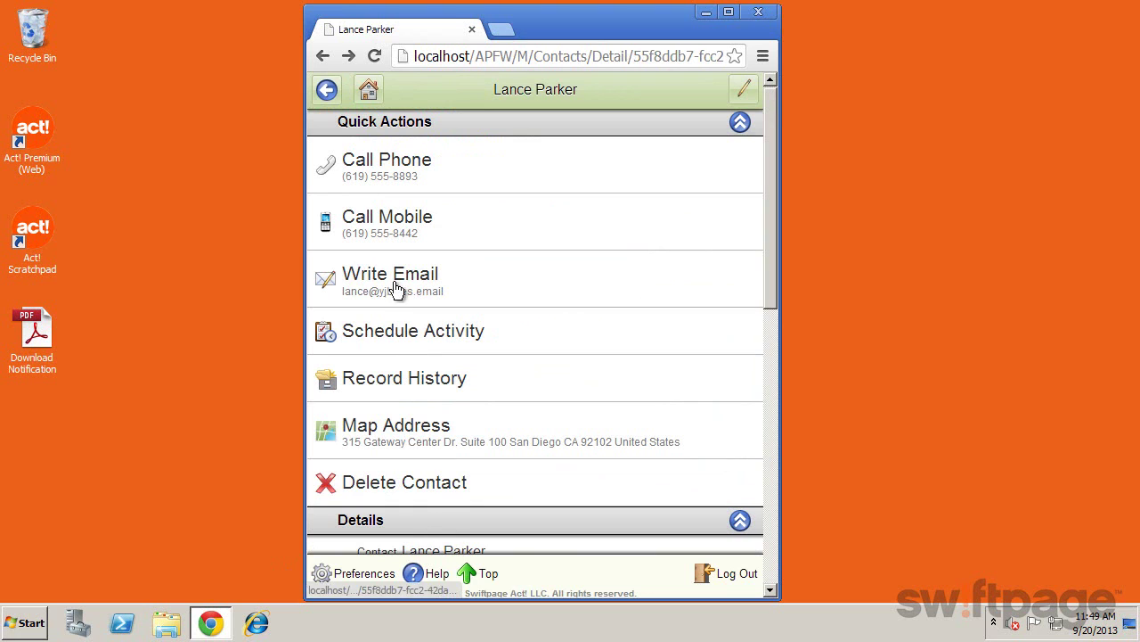
left_click(367, 90)
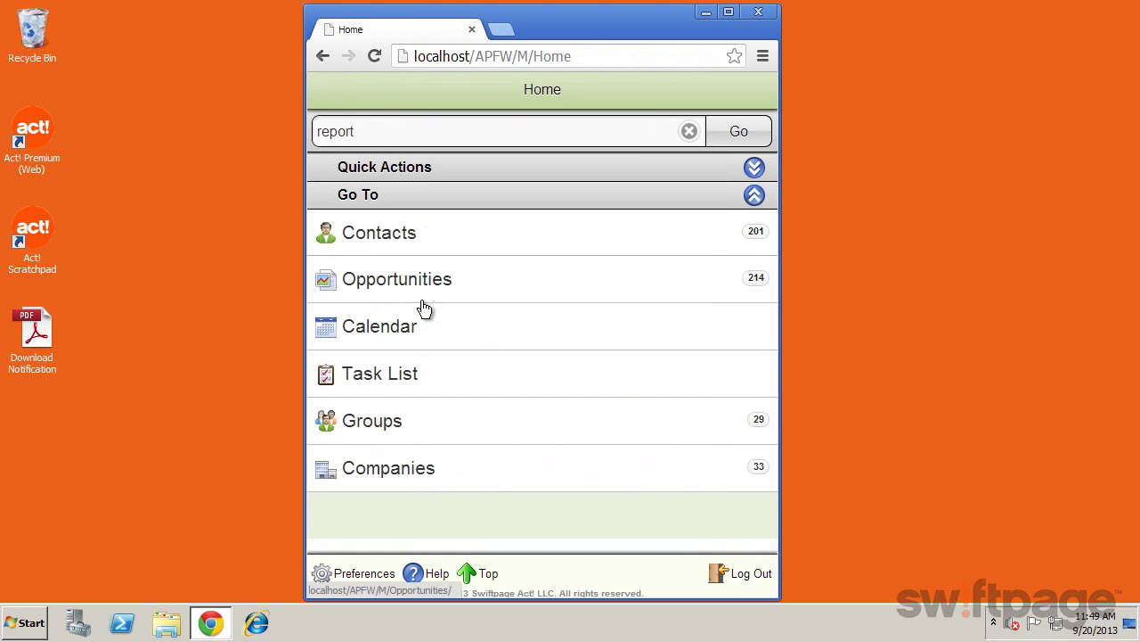
Step: Browse the Calendar in list and month views and view the 9 September follow-up call
left_click(447, 339)
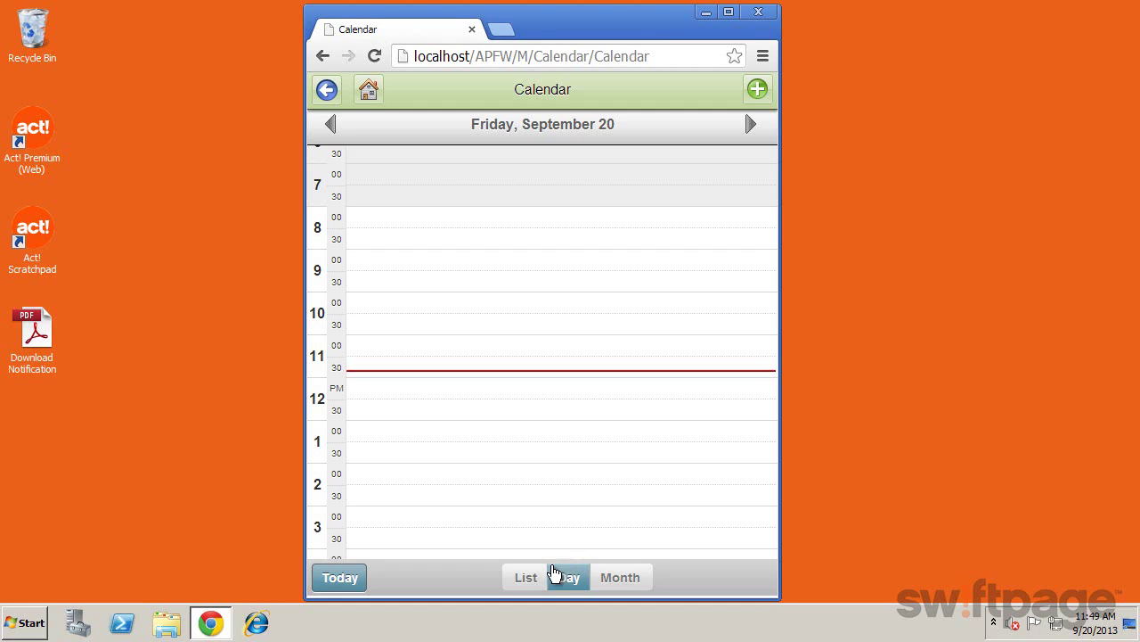
left_click(533, 581)
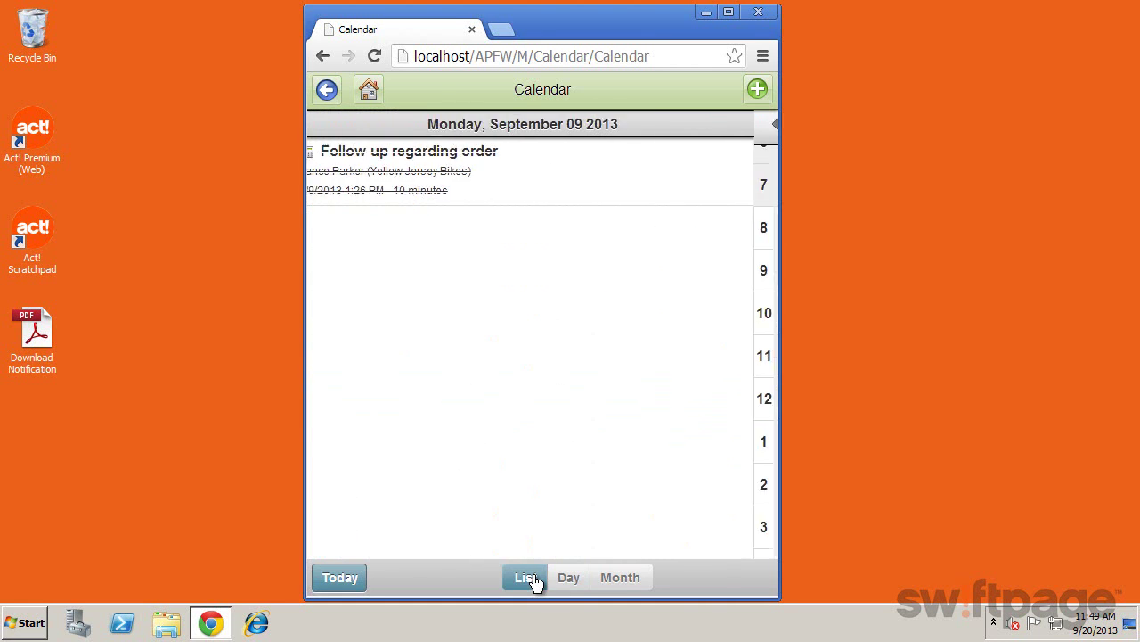
left_click(612, 581)
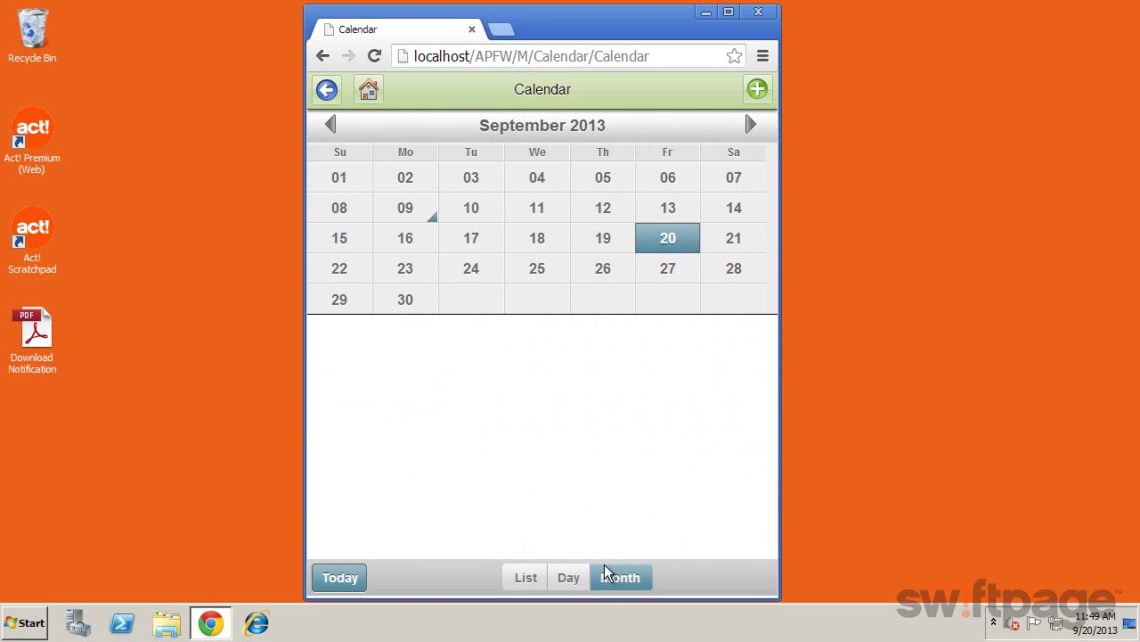
left_click(414, 223)
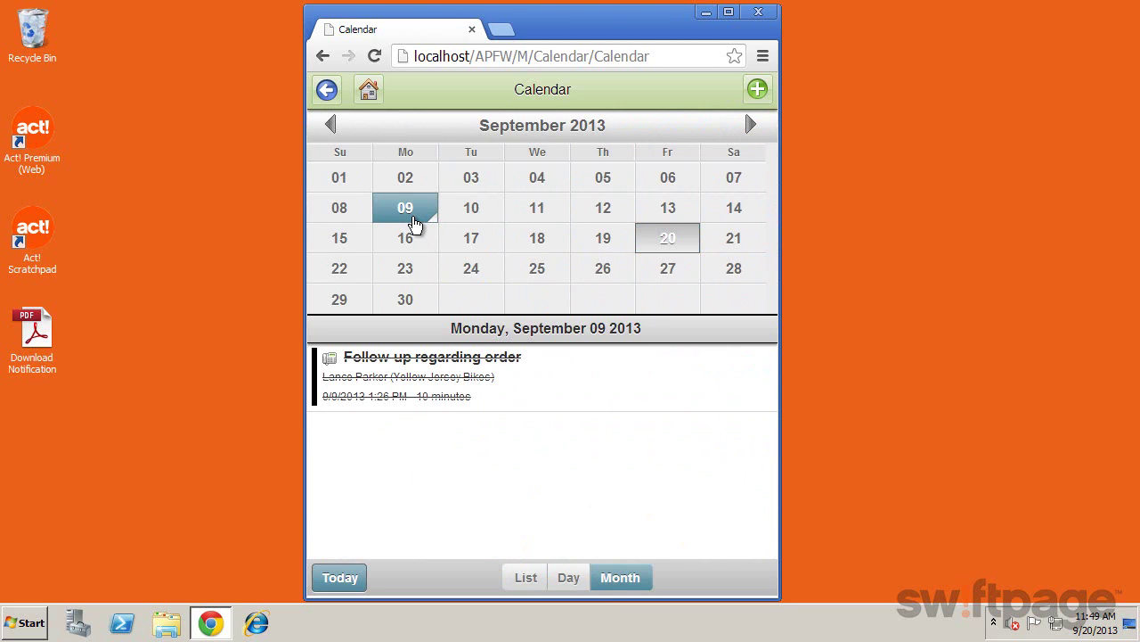
left_click(456, 383)
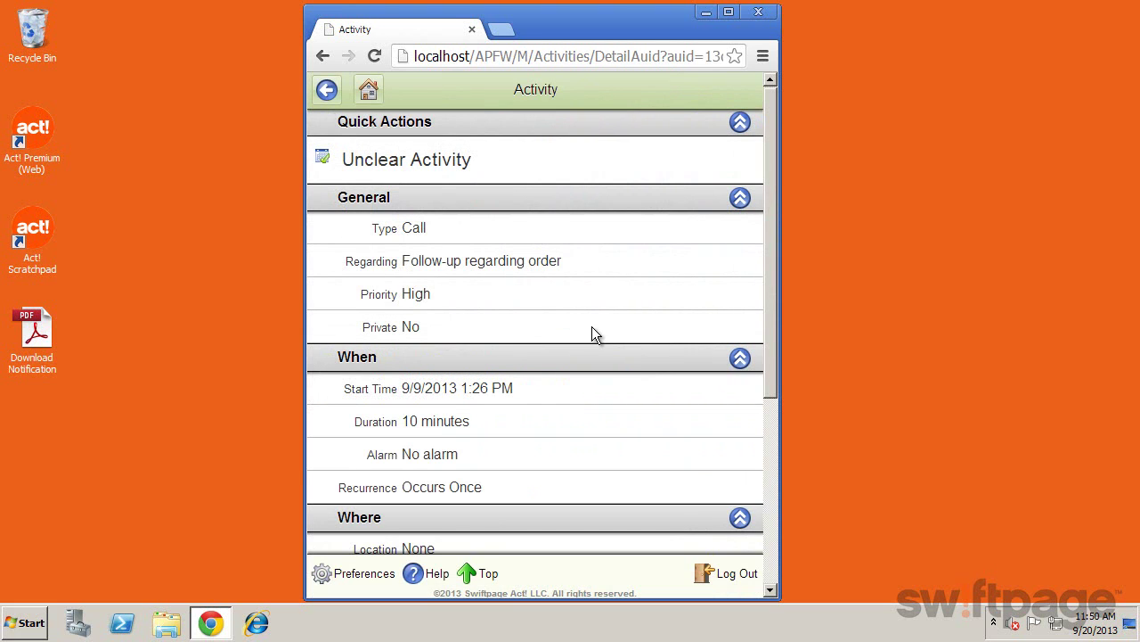
left_click(331, 98)
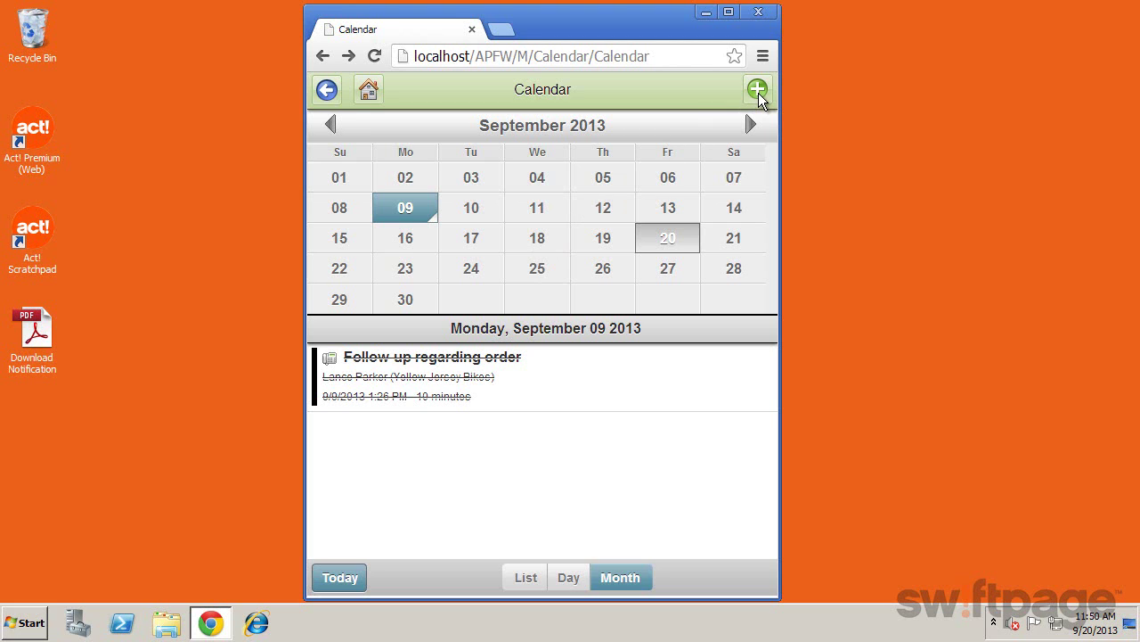
Step: Start a new activity, cancel it without saving, and go back
left_click(757, 90)
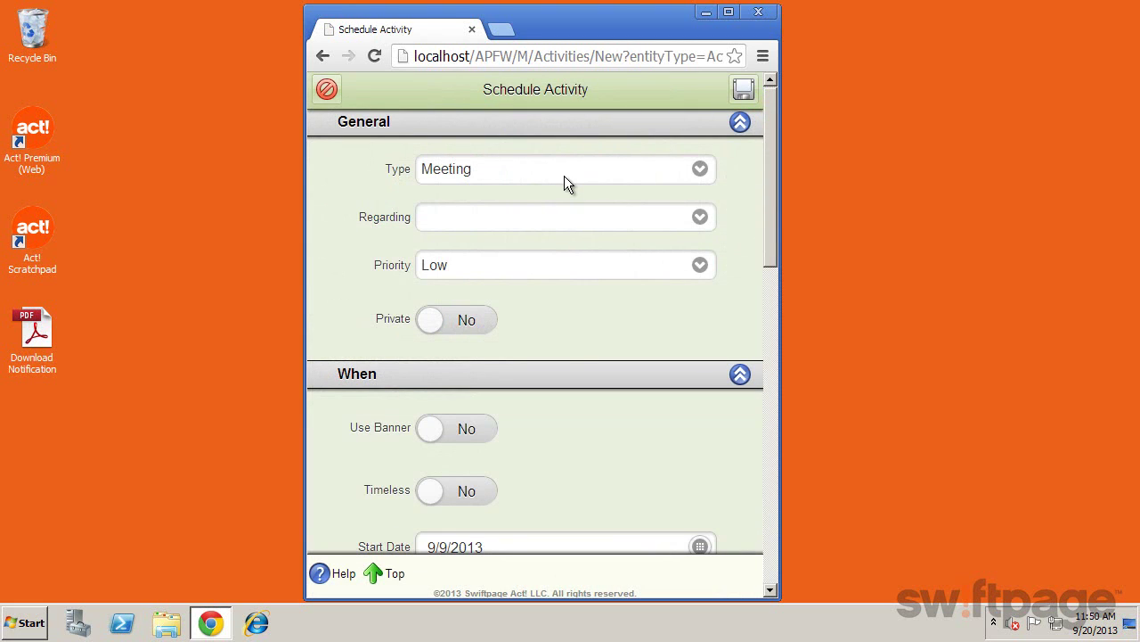
left_click(327, 89)
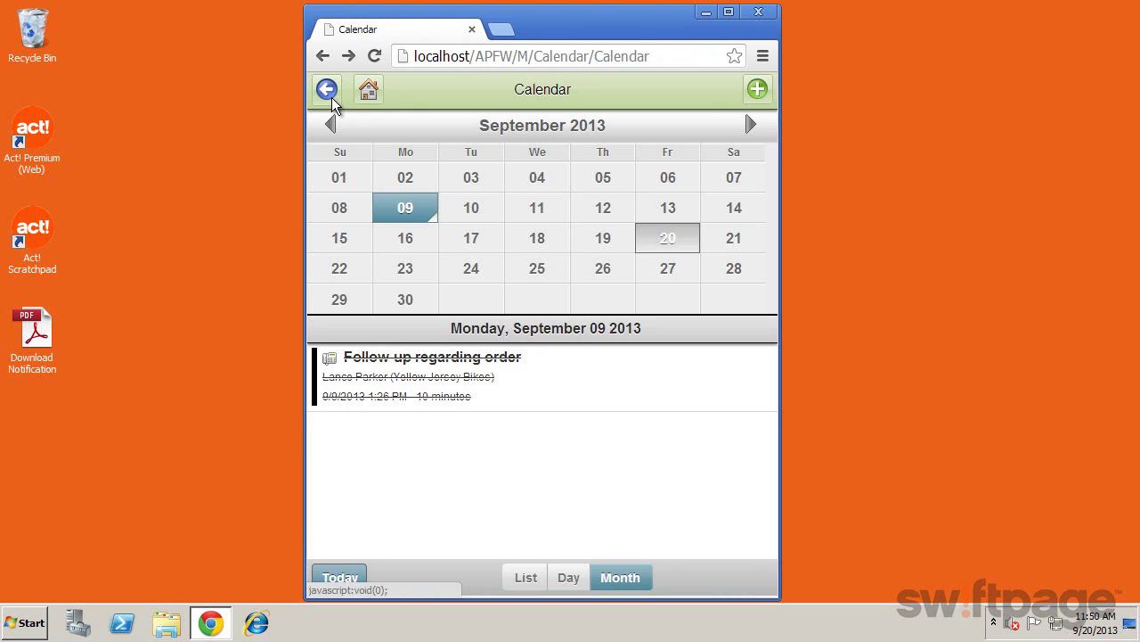
left_click(330, 94)
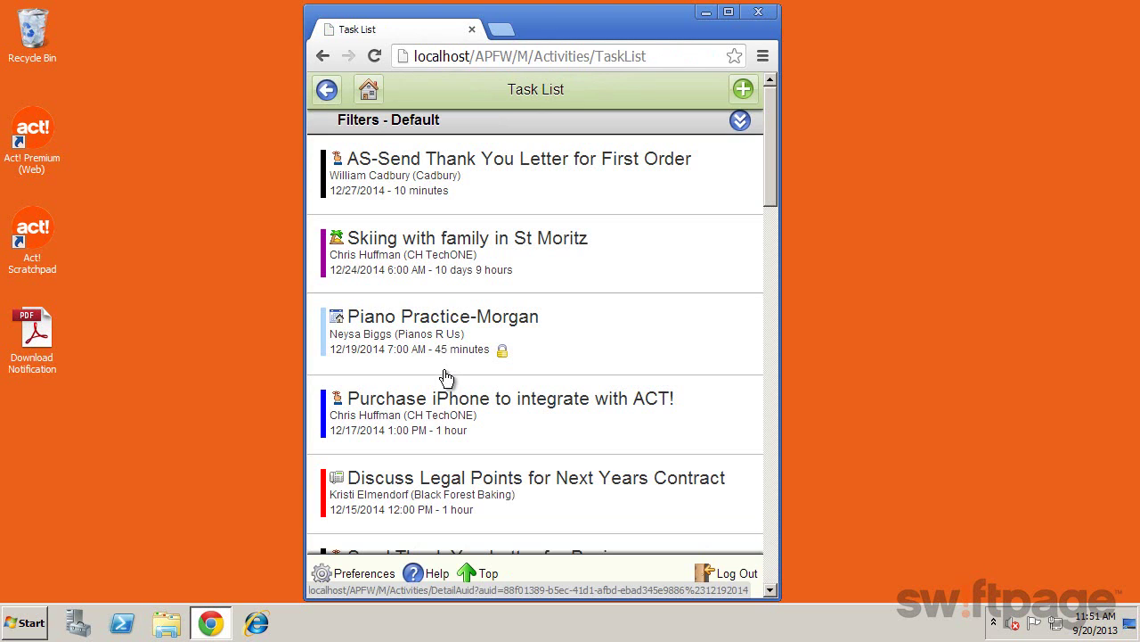
Step: View the 'Skiing with family in St Moritz' task and the Task List's default filters, then return Home
left_click(589, 240)
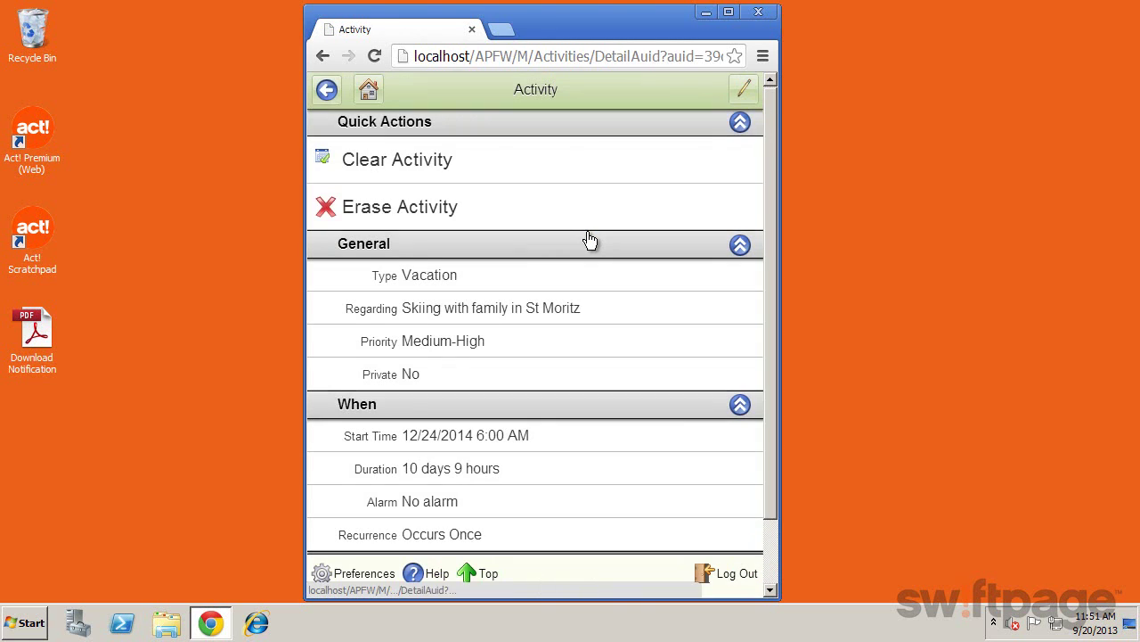
left_click(327, 100)
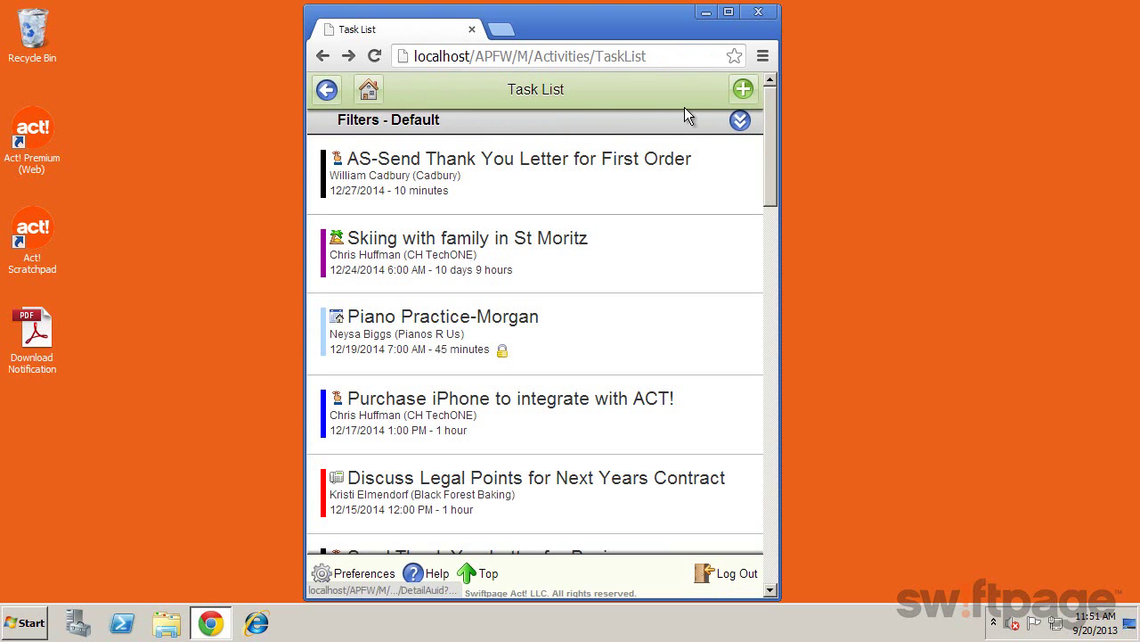
left_click(740, 122)
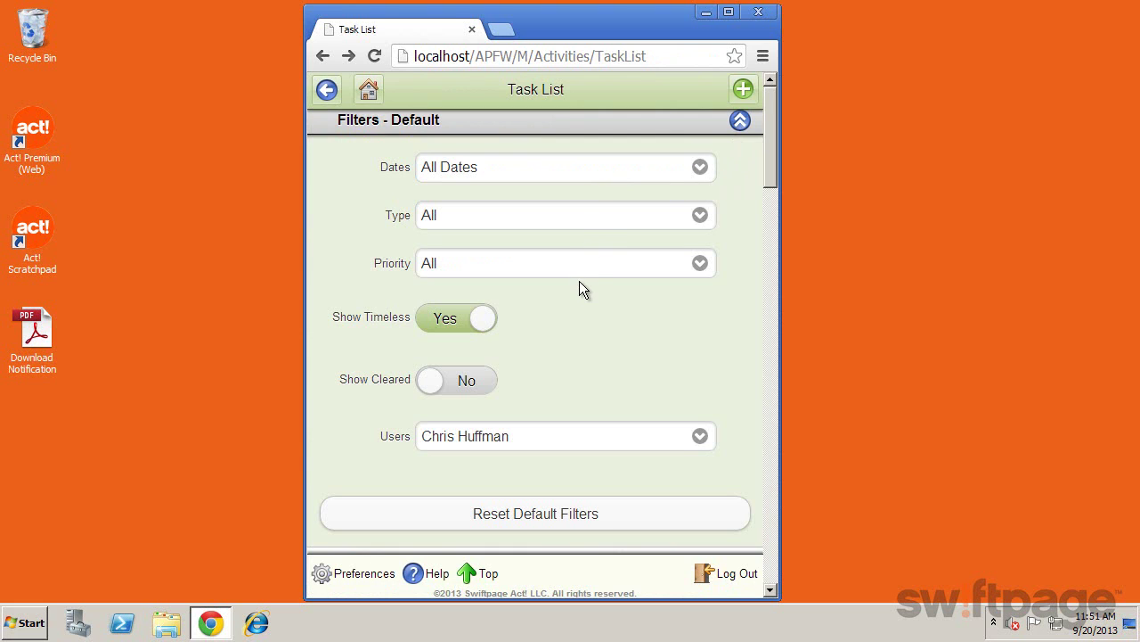
left_click(370, 92)
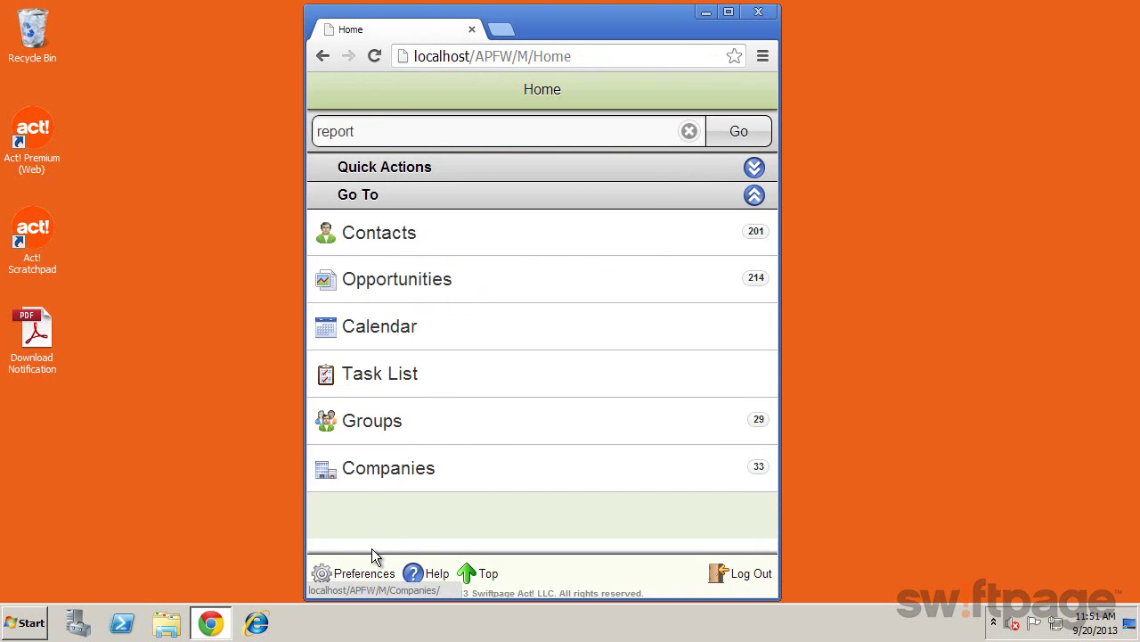
Step: Look at Preferences and Customize Contact View, leaving without saving any changes
left_click(369, 576)
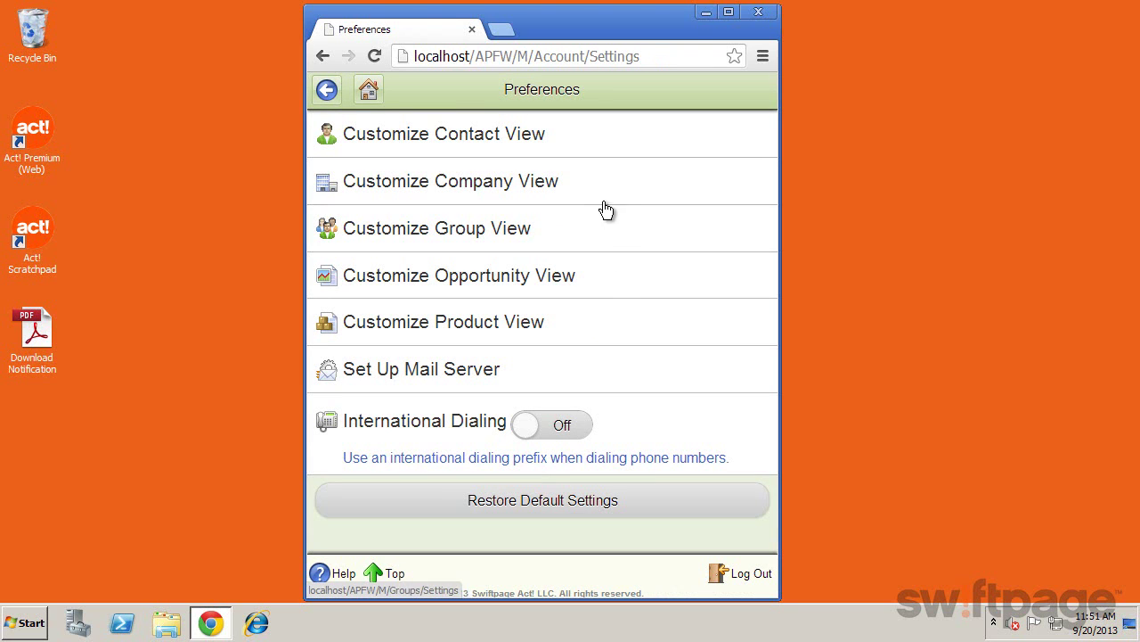
left_click(590, 145)
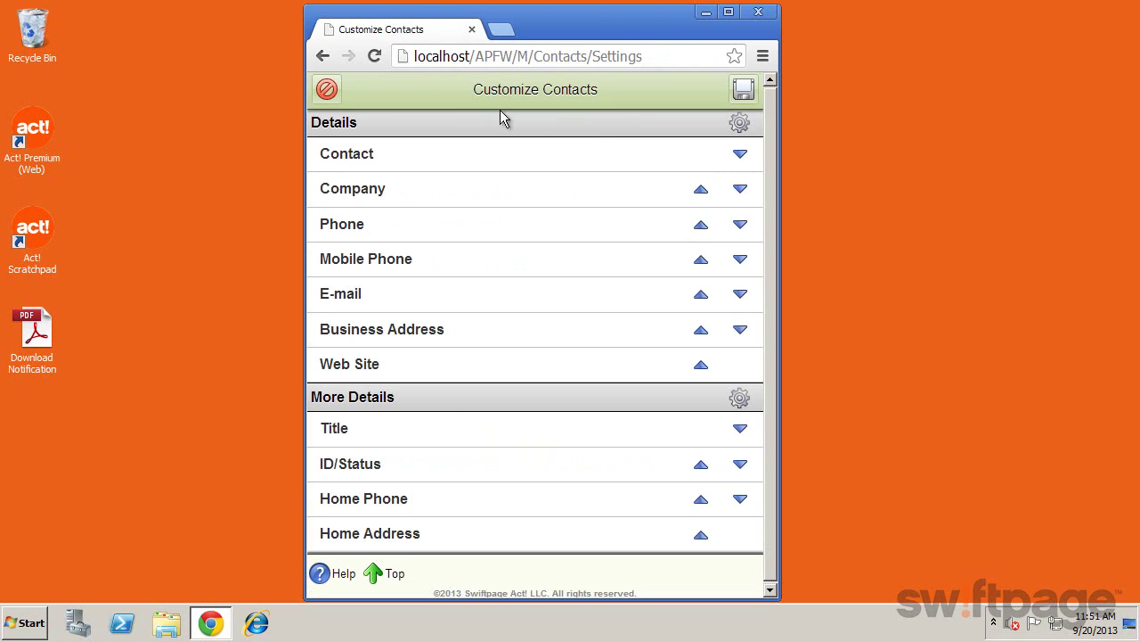
left_click(326, 91)
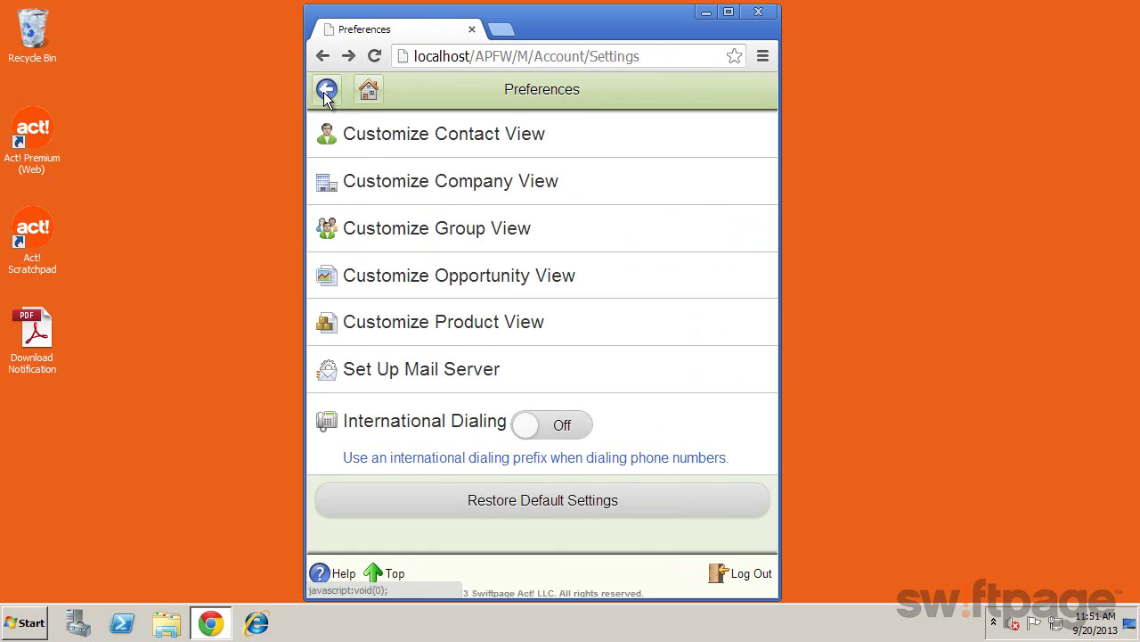
left_click(369, 91)
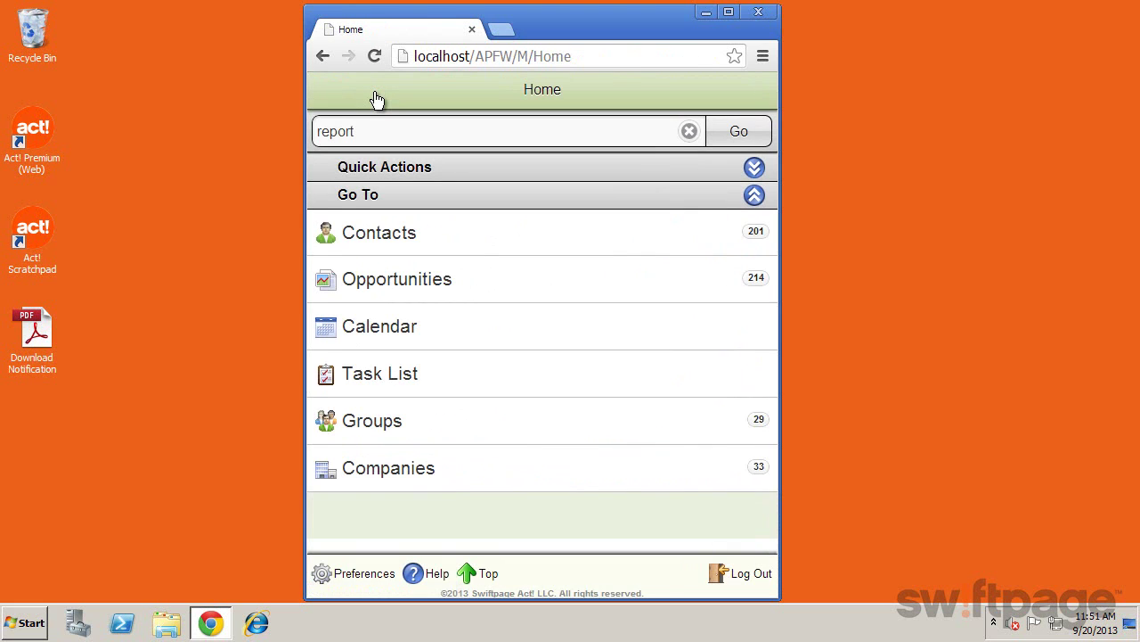